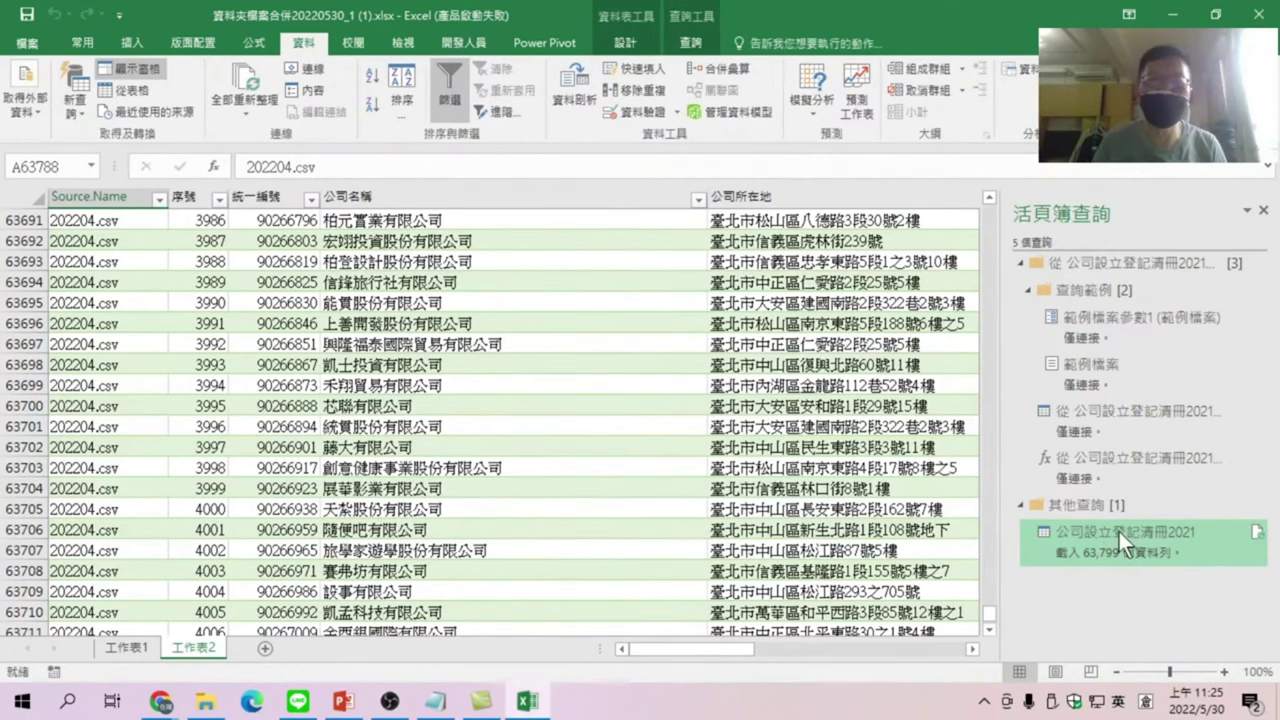
Dismiss the loading preview, toggle the workbook queries list off and on, and bring up the 公司設立登記清冊2021 peek card.
mouse_move(1143, 555)
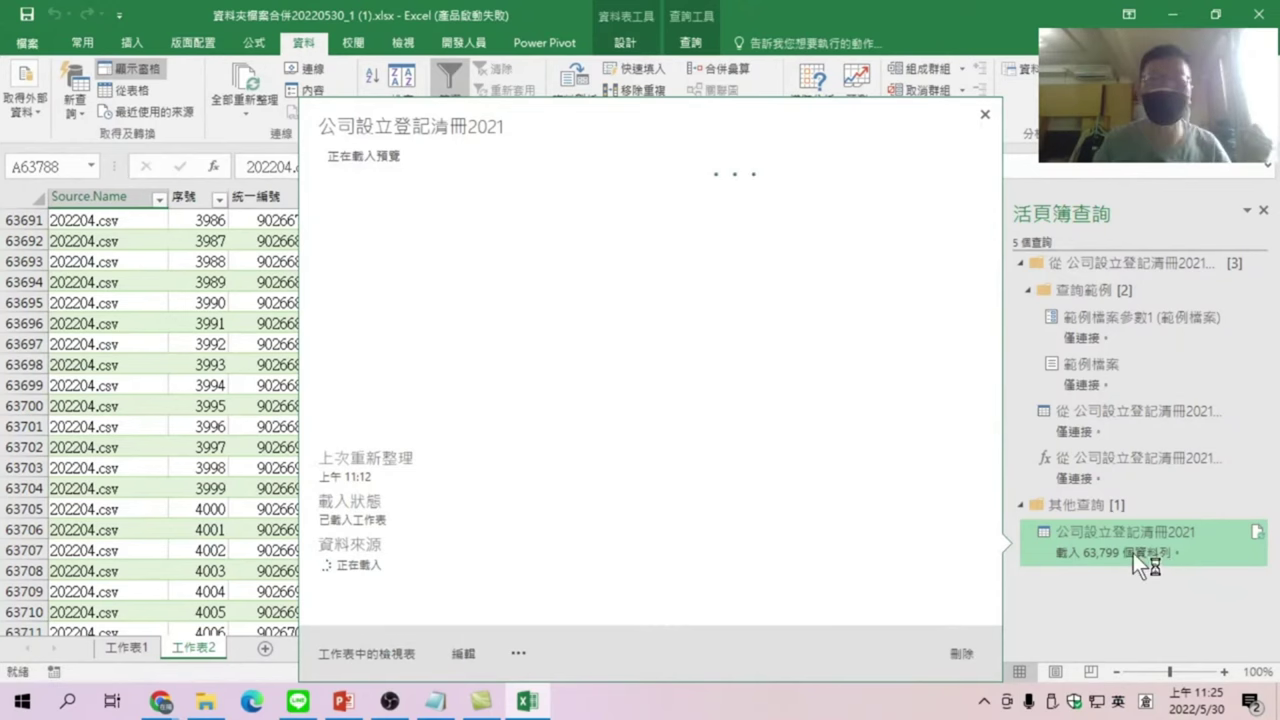
click(255, 340)
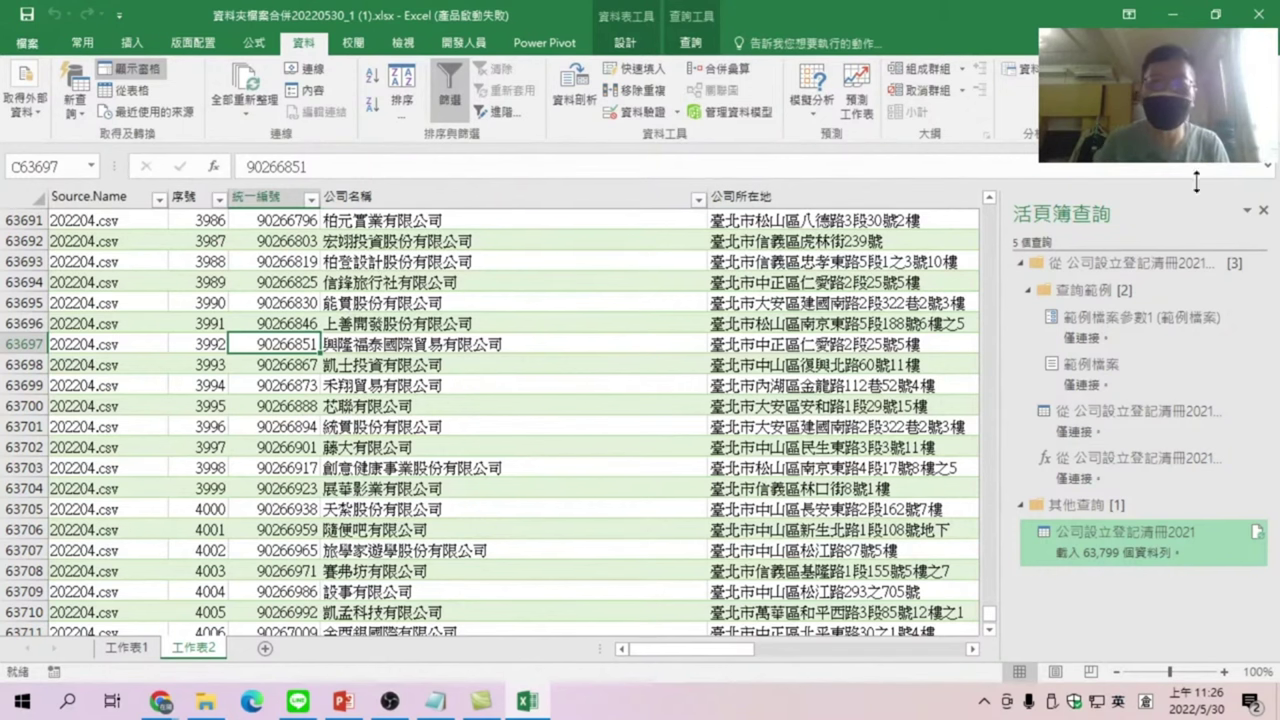
click(1263, 210)
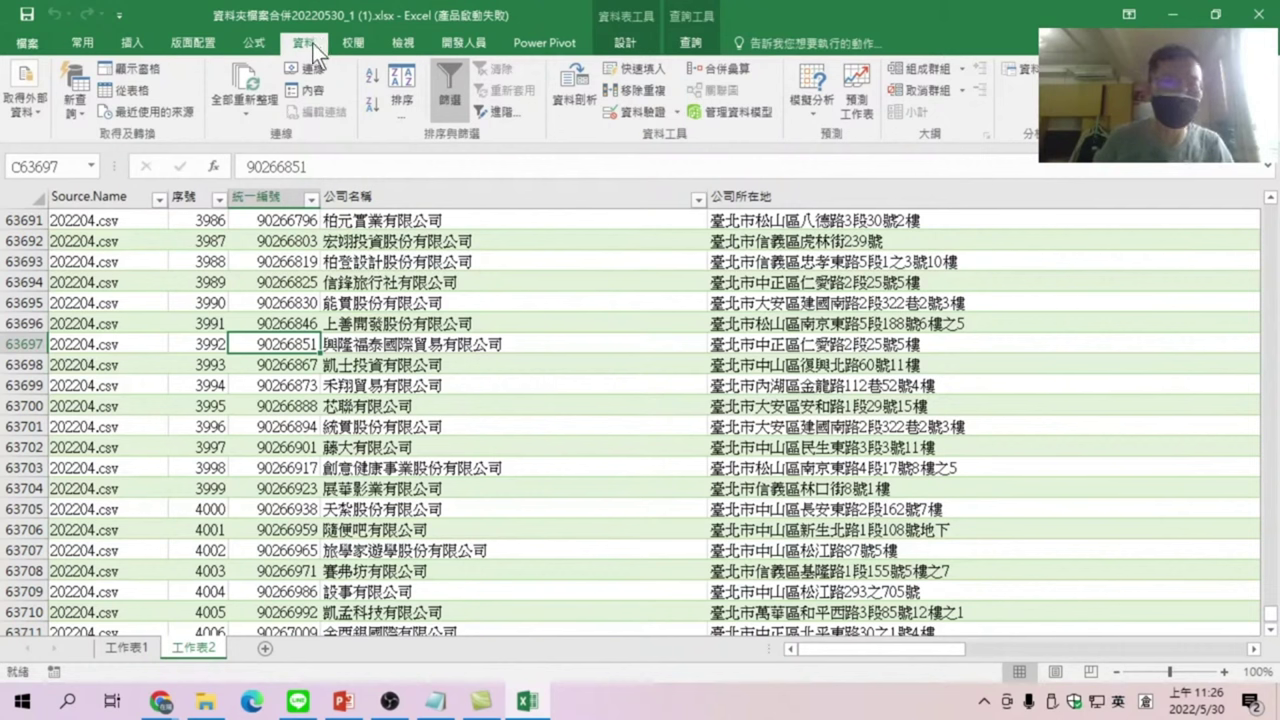
click(141, 69)
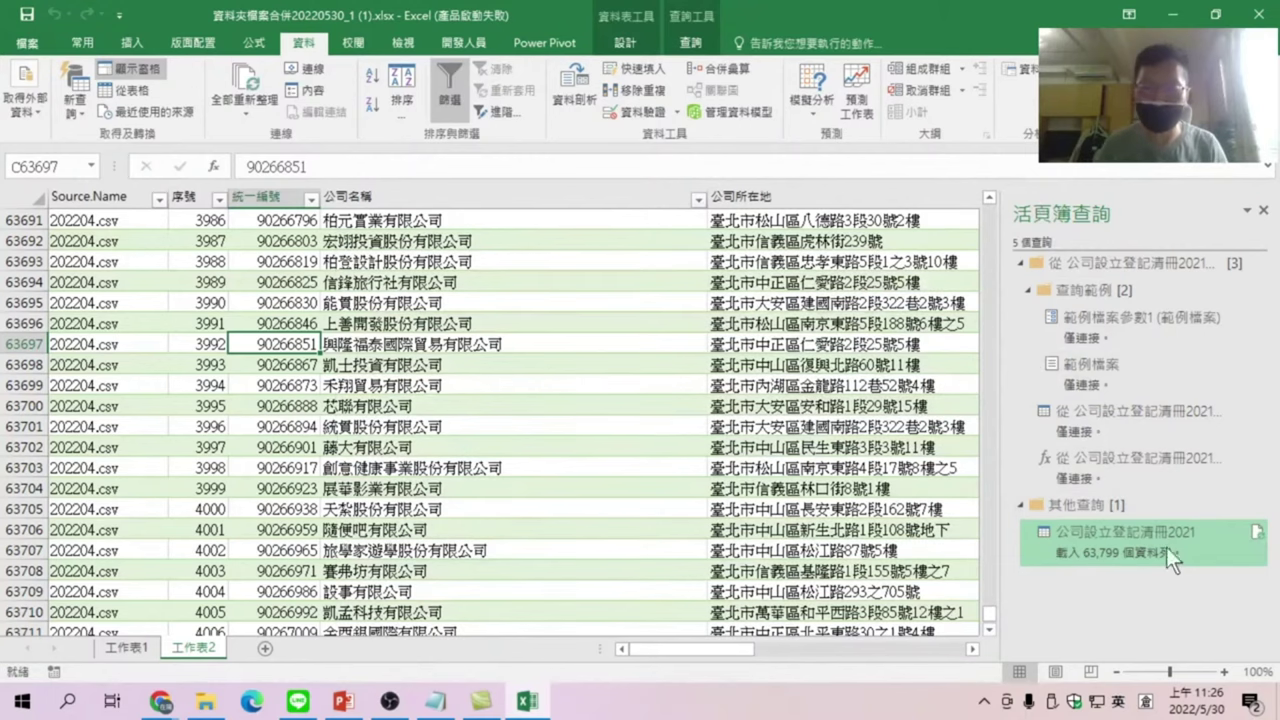
mouse_move(1102, 540)
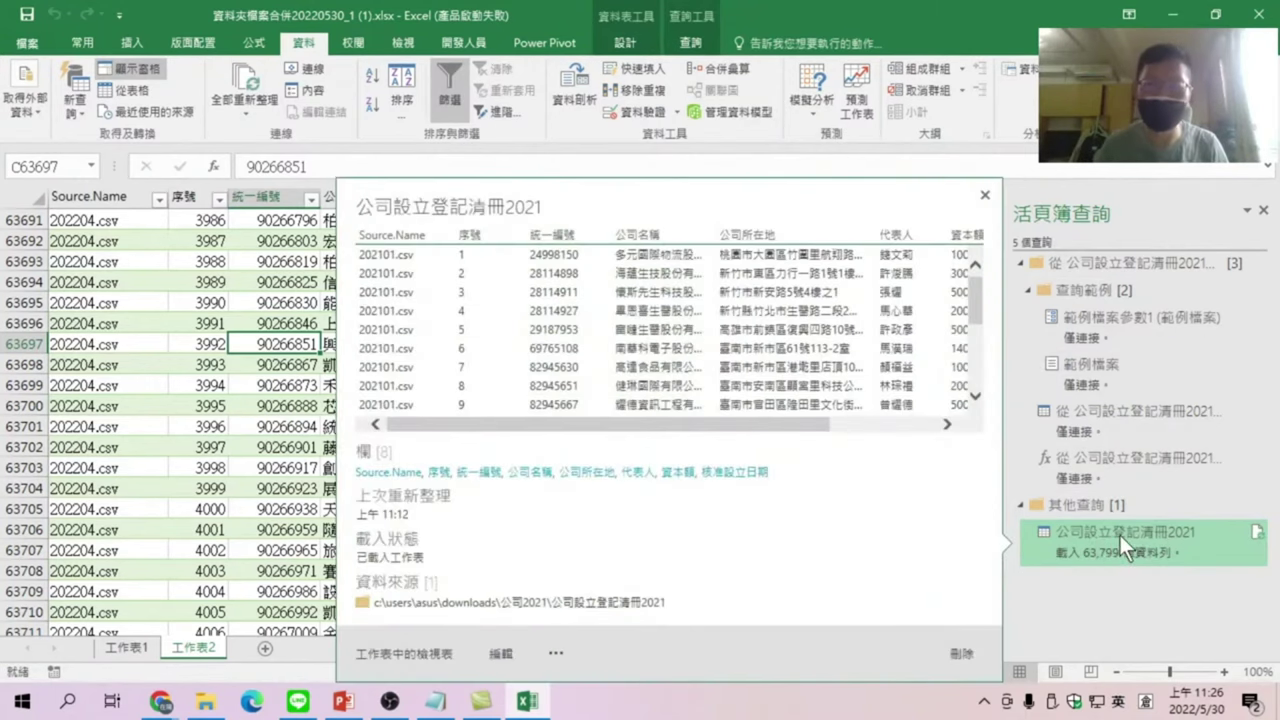
Edit the 公司設立登記清冊2021 query from its peek card in the Power Query editor.
click(1120, 535)
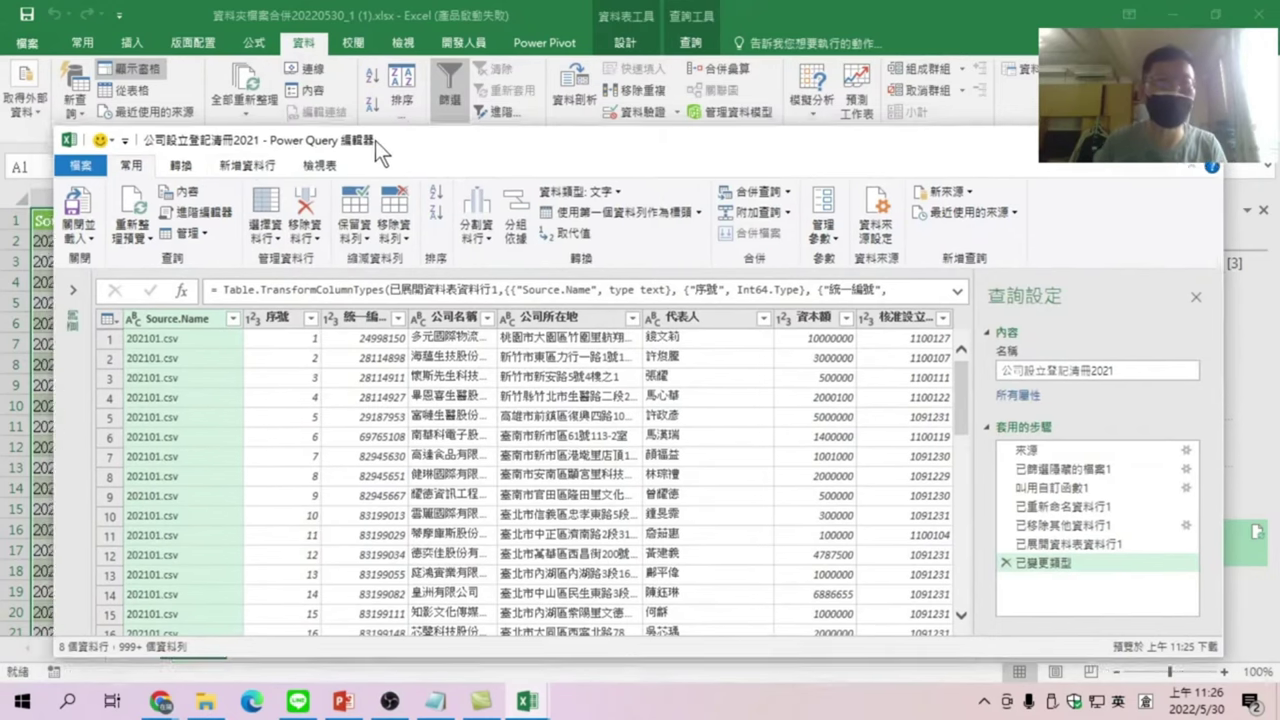
Reposition the editor, expand the Queries pane, select the 來源 step and open its folder settings.
drag(359, 136, 373, 104)
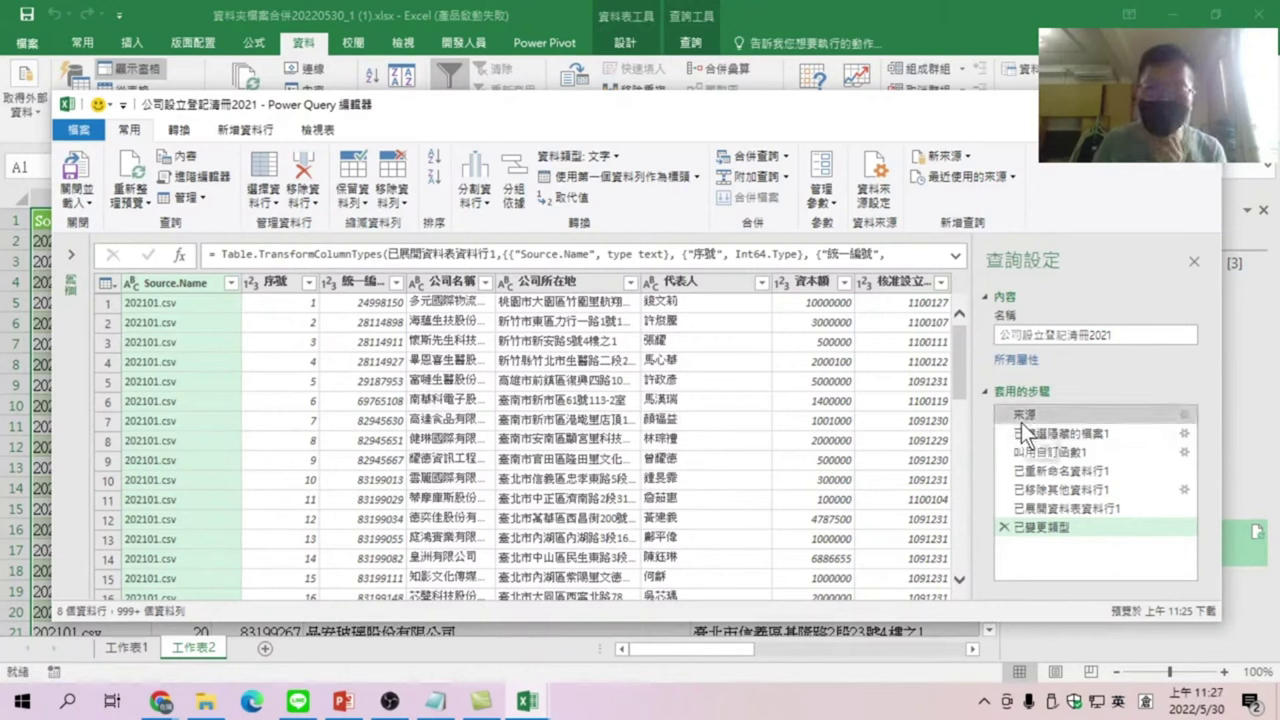
click(72, 254)
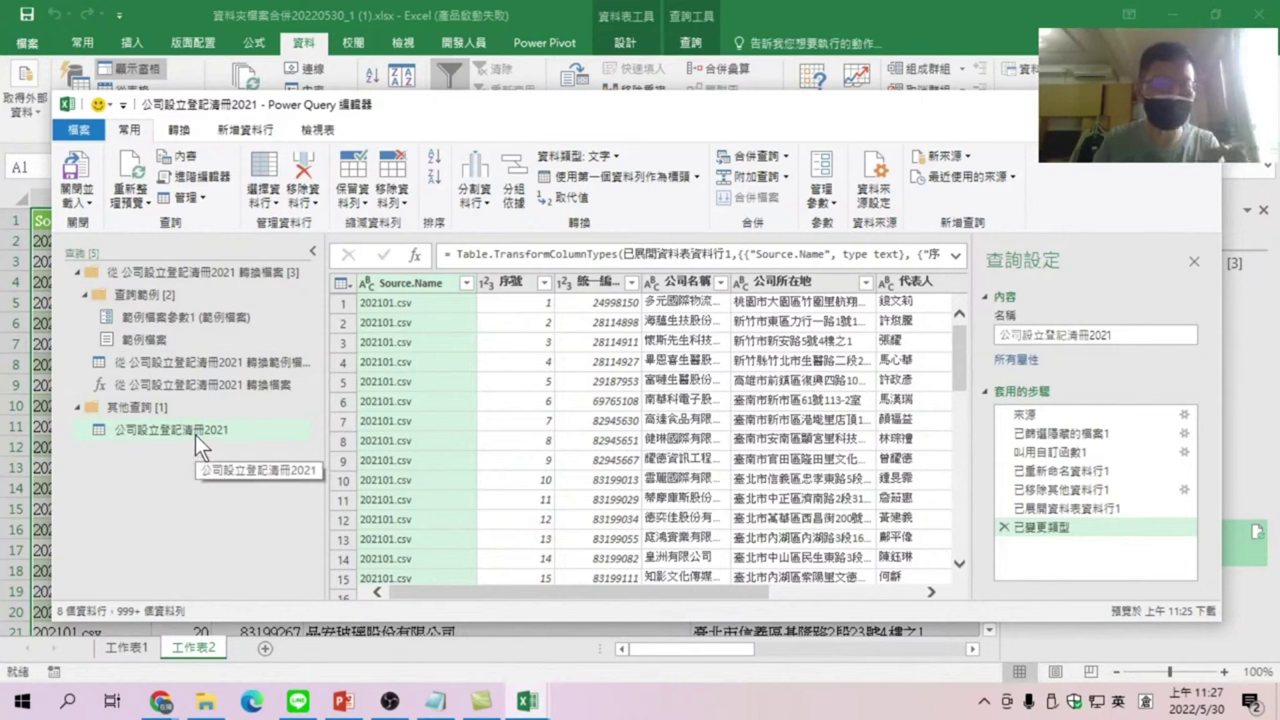
click(1028, 416)
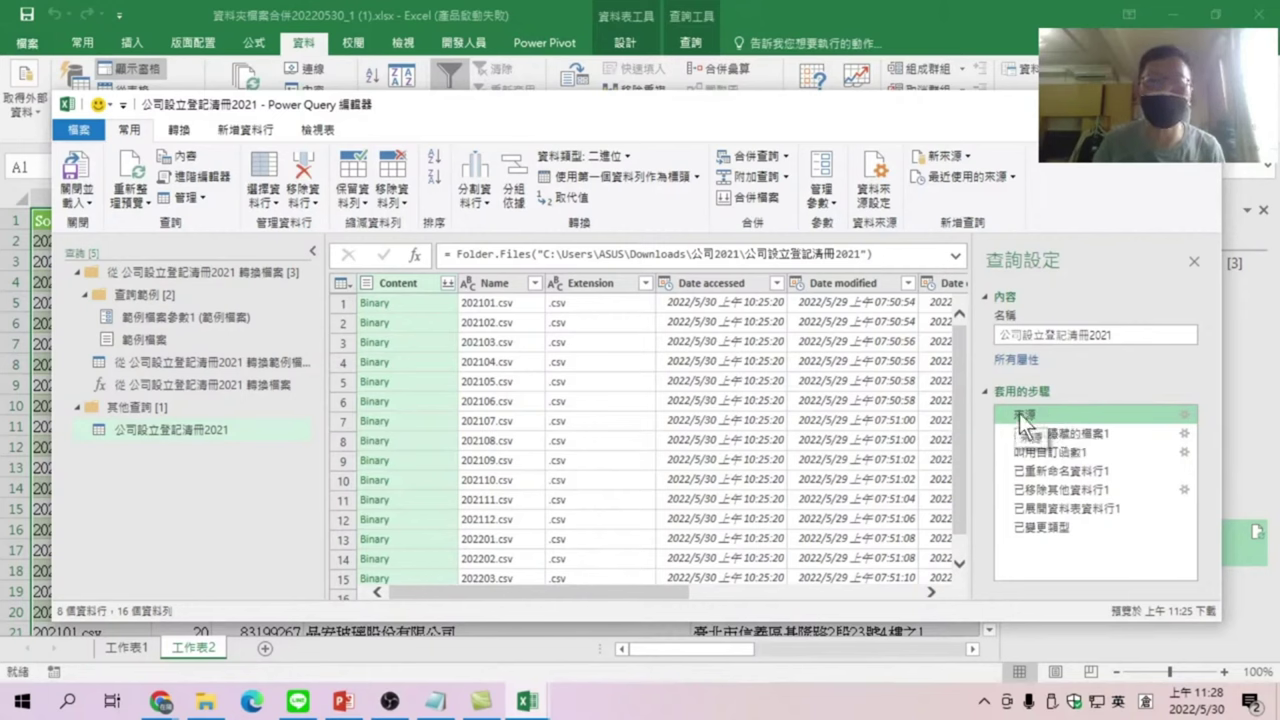
click(1051, 415)
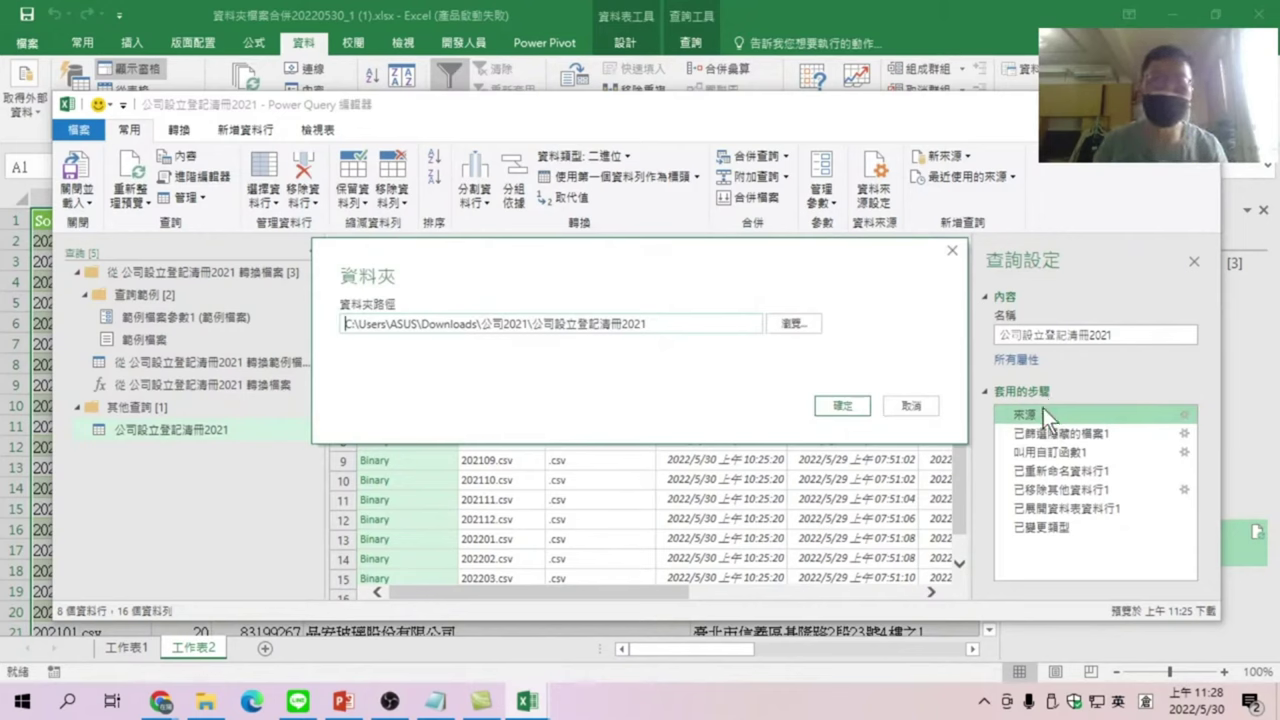
Browse to Downloads\公司2021\公司設立登記清冊2021 as the source folder and confirm both dialogs.
click(341, 324)
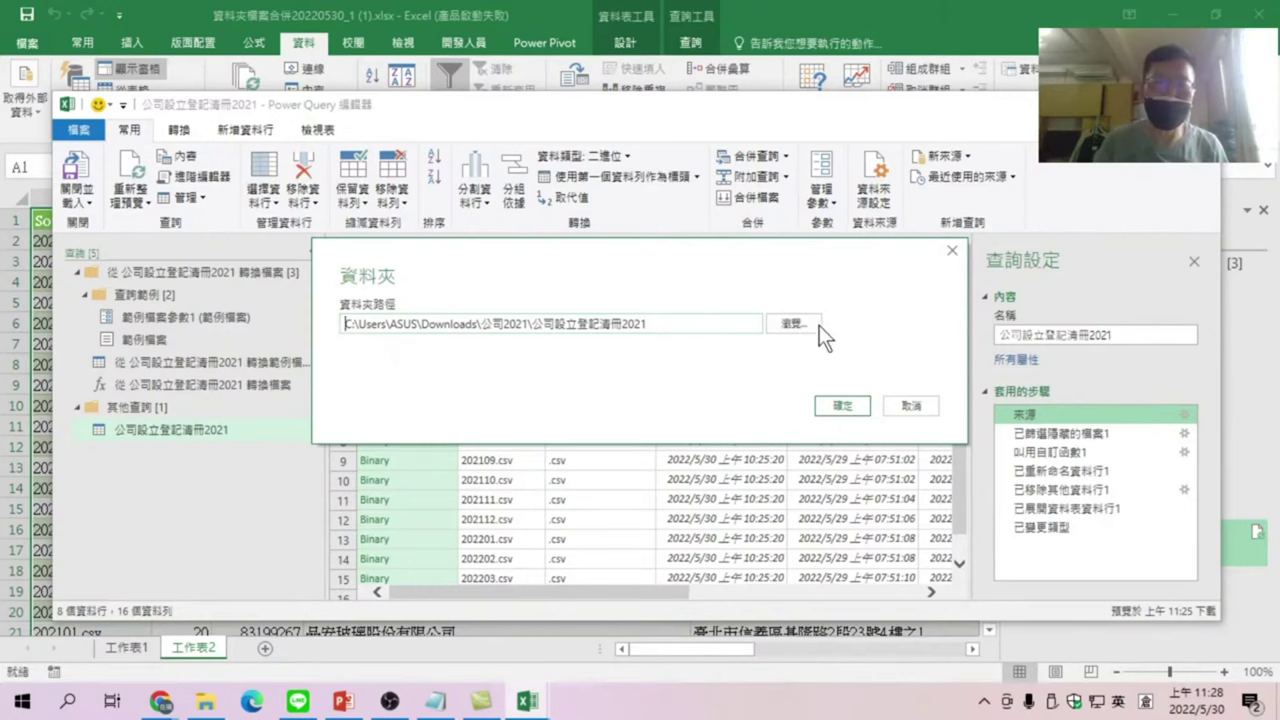
click(793, 324)
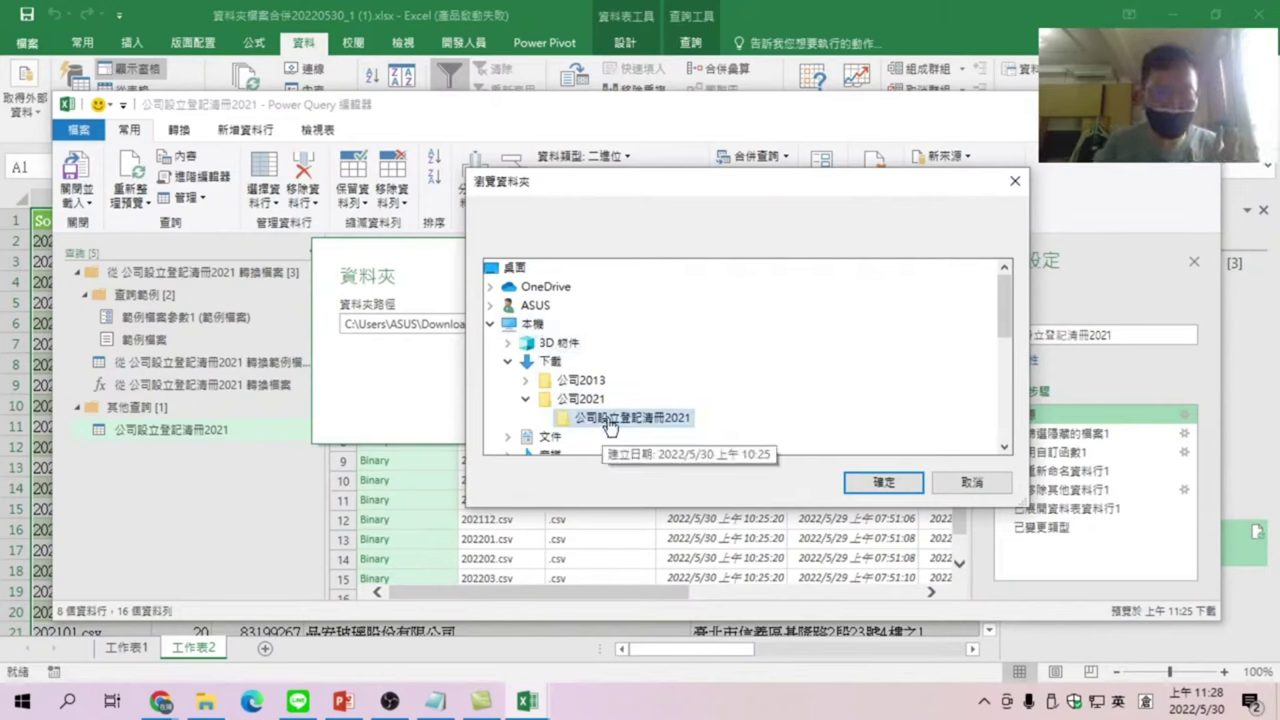
click(614, 427)
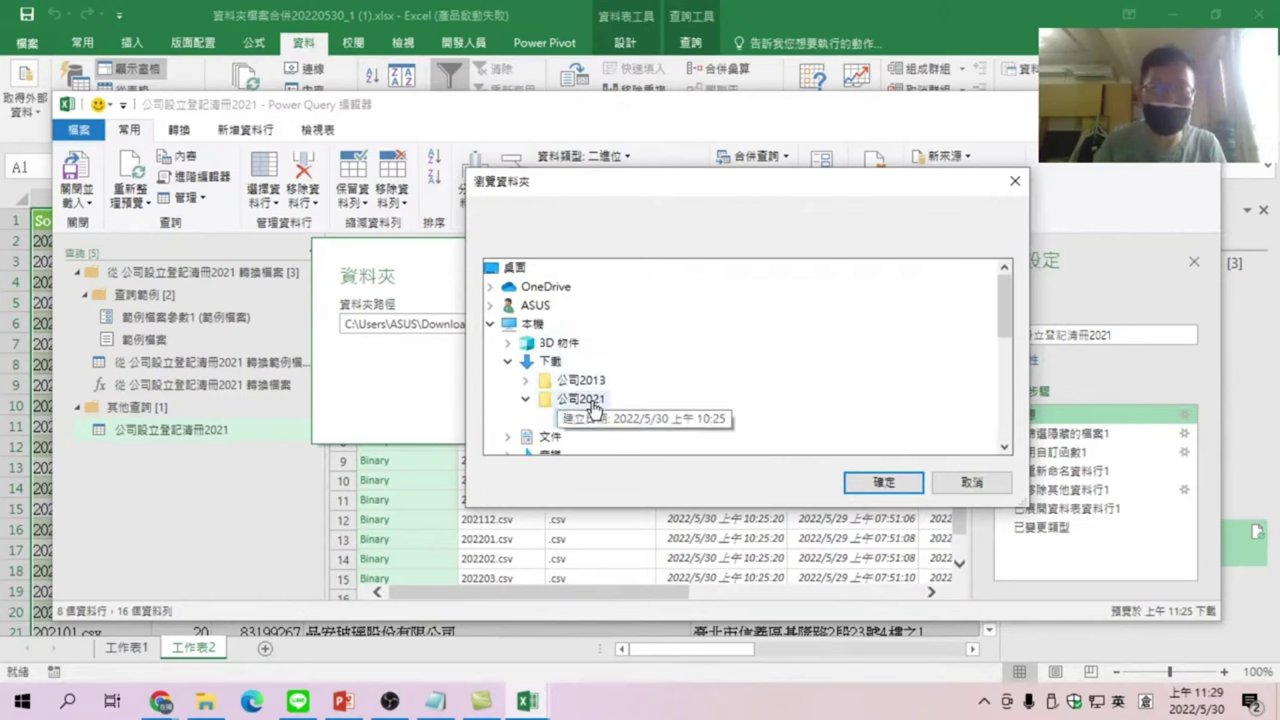
click(883, 484)
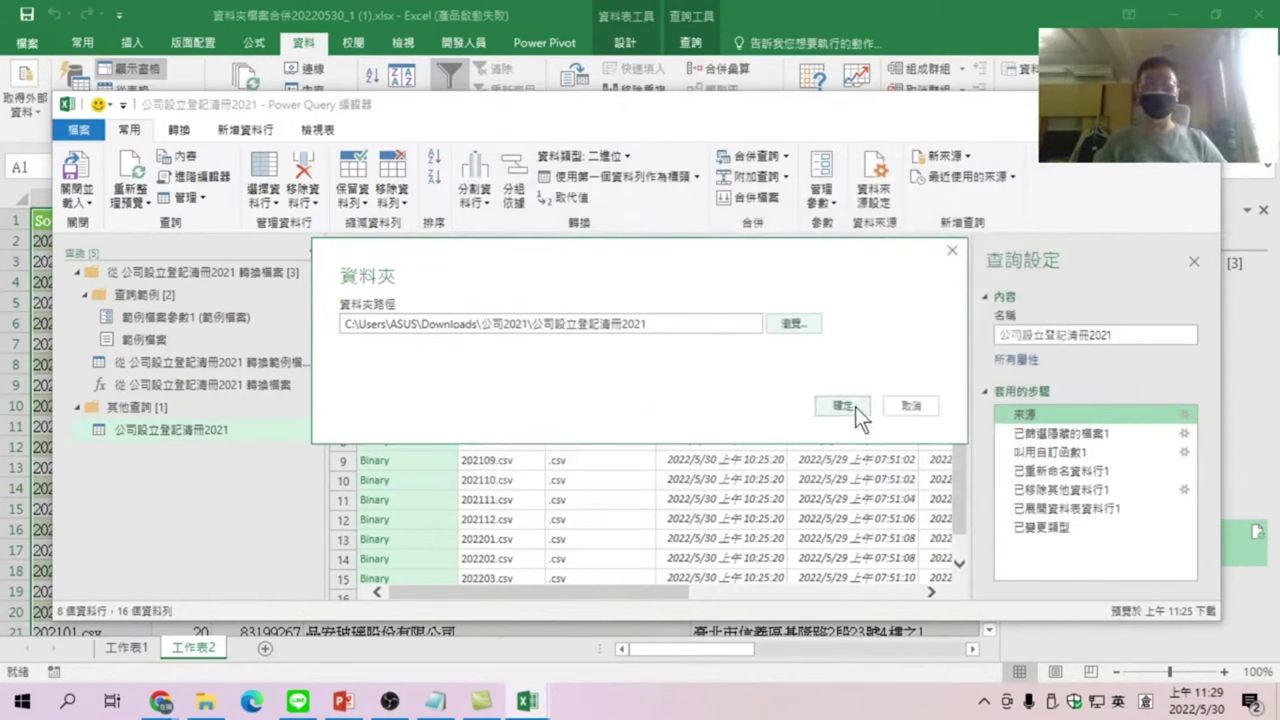
click(854, 406)
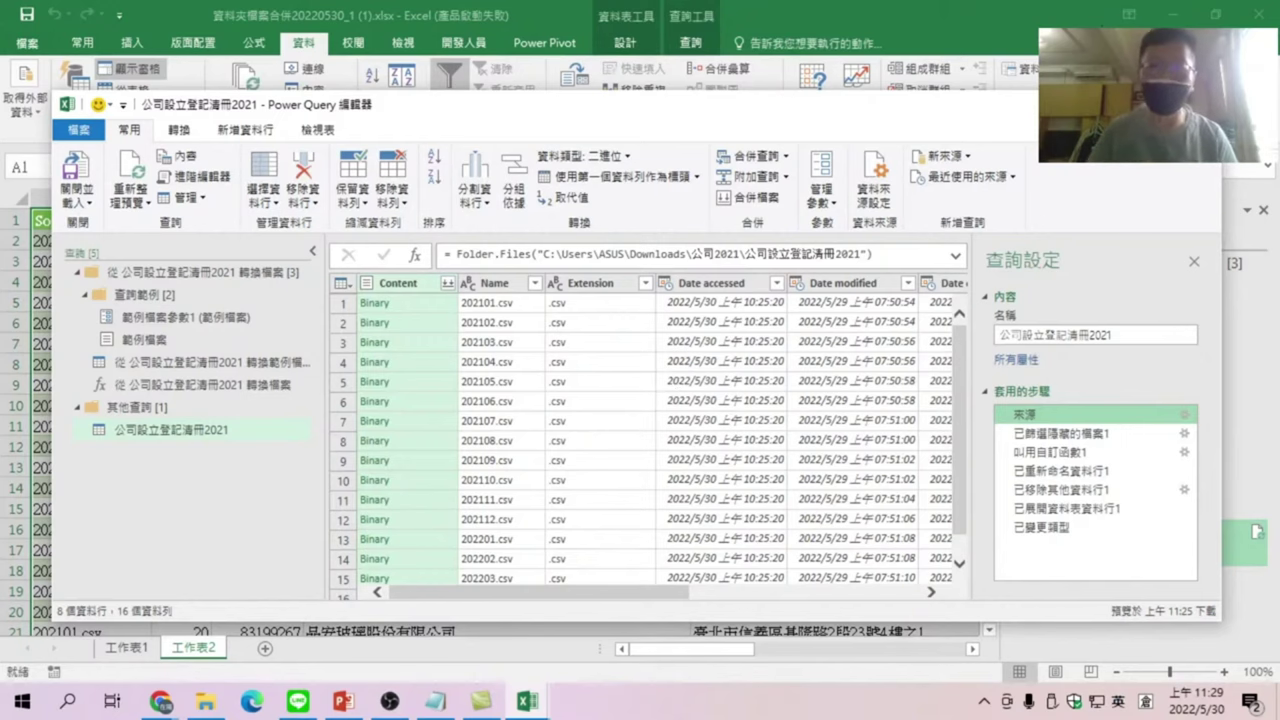
Maximize the Power Query editor to show all 16 CSV files, 202101.csv through 202204.csv.
click(1165, 104)
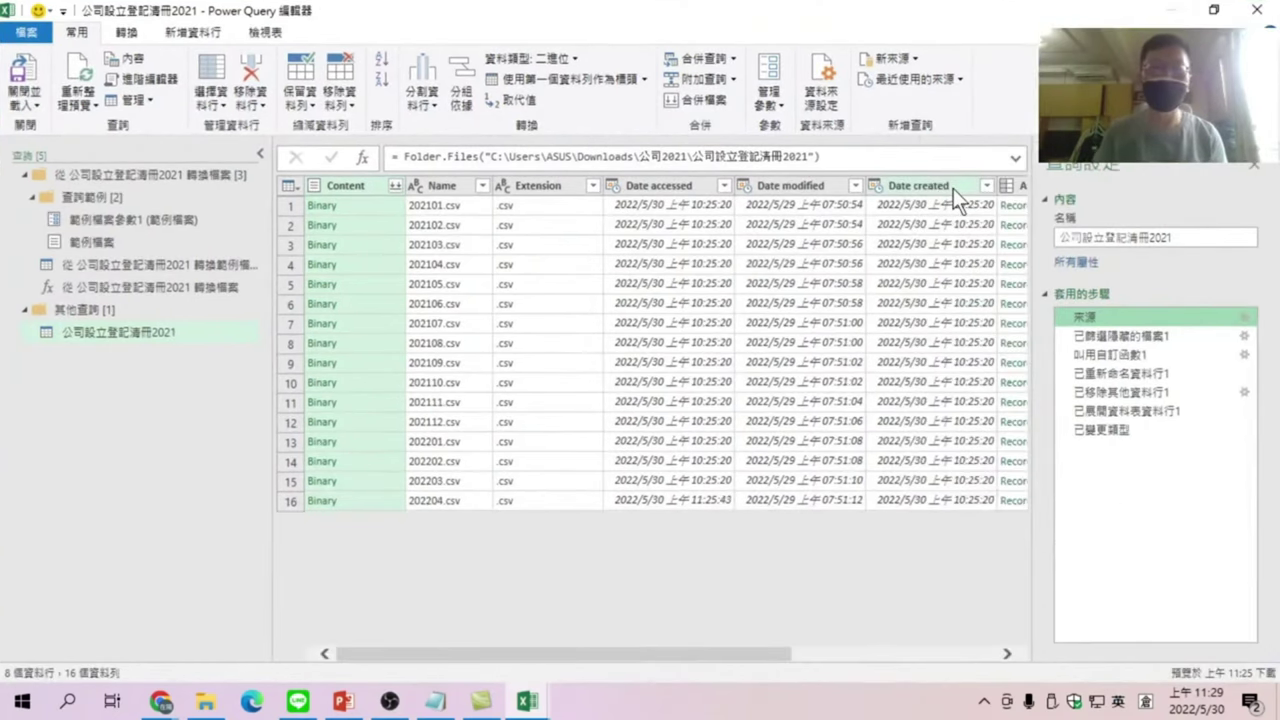